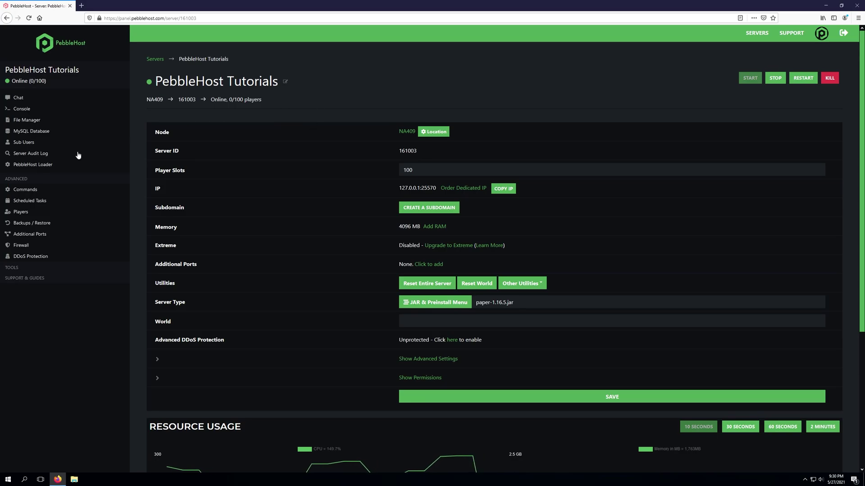
Step: Open PebbleHost Loader settings and set Automatic Reboots using /restart to Enabled
{"action": "left_click", "coordinate": [39, 167]}
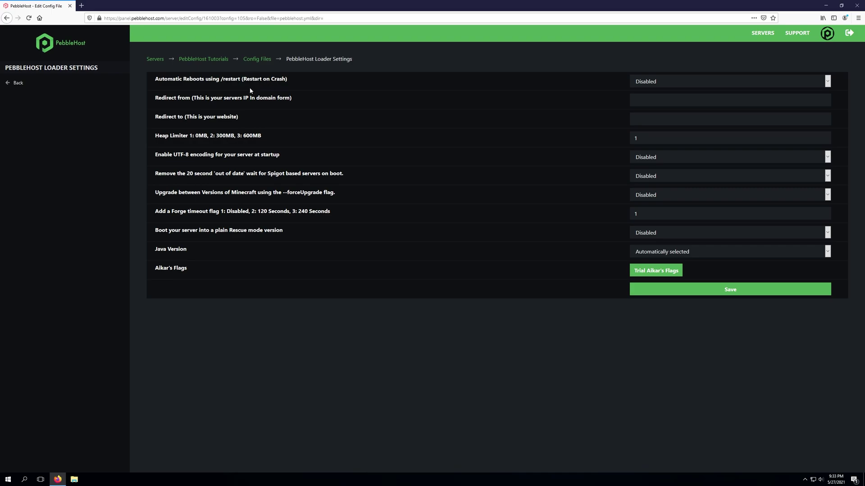
{"action": "left_click", "coordinate": [672, 81]}
{"action": "left_click", "coordinate": [658, 100]}
{"action": "left_click_drag", "start_coordinate": [221, 79], "coordinate": [241, 80]}
{"action": "left_click", "coordinate": [341, 79]}
{"action": "left_click_drag", "start_coordinate": [243, 120], "coordinate": [160, 107]}
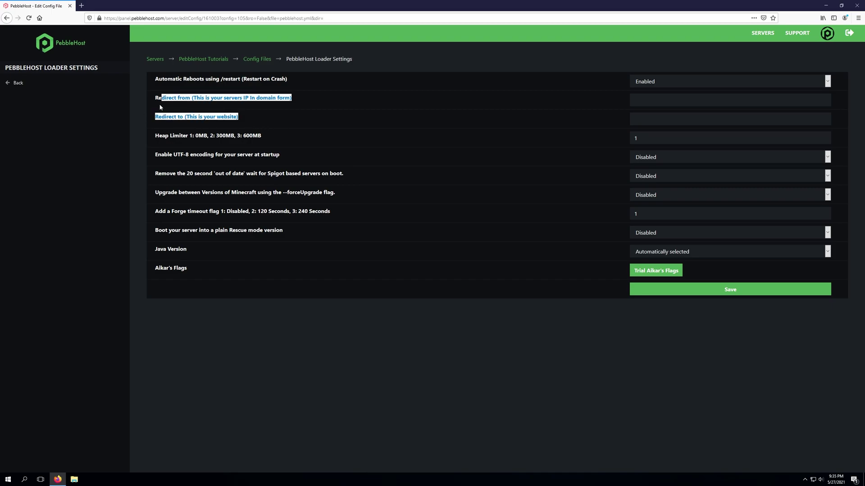
{"action": "left_click", "coordinate": [197, 115]}
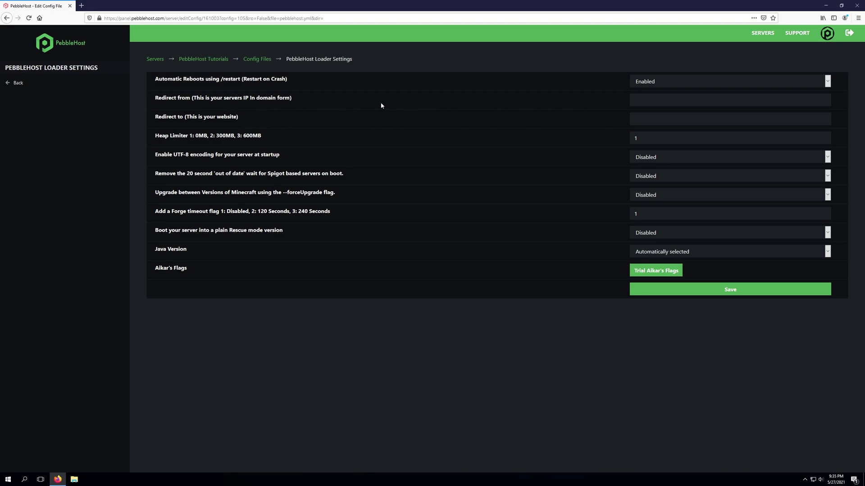
{"action": "left_click", "coordinate": [662, 97]}
{"action": "type", "text": "playumyserver.com"}
{"action": "key", "text": "ctrl+a"}
{"action": "left_click", "coordinate": [690, 123]}
{"action": "type", "text": "myserver.com"}
{"action": "key", "text": "BackSpace"}
{"action": "key", "text": "BackSpace"}
{"action": "key", "text": "BackSpace"}
{"action": "key", "text": "BackSpace"}
{"action": "key", "text": "BackSpace"}
{"action": "key", "text": "BackSpace"}
{"action": "key", "text": "BackSpace"}
{"action": "key", "text": "BackSpace"}
{"action": "key", "text": "BackSpace"}
{"action": "key", "text": "BackSpace"}
{"action": "key", "text": "BackSpace"}
{"action": "key", "text": "BackSpace"}
{"action": "type", "text": "google.com"}
{"action": "key", "text": "BackSpace"}
{"action": "key", "text": "BackSpace"}
{"action": "key", "text": "BackSpace"}
{"action": "key", "text": "BackSpace"}
{"action": "key", "text": "BackSpace"}
{"action": "key", "text": "BackSpace"}
{"action": "key", "text": "BackSpace"}
{"action": "key", "text": "BackSpace"}
{"action": "key", "text": "BackSpace"}
{"action": "key", "text": "BackSpace"}
{"action": "left_click_drag", "start_coordinate": [714, 100], "coordinate": [561, 103]}
{"action": "left_click", "coordinate": [663, 122]}
{"action": "left_click_drag", "start_coordinate": [708, 101], "coordinate": [616, 102]}
{"action": "key", "text": "BackSpace"}
Step: Select and delete the existing Heap Limiter value of 1
{"action": "double_click", "coordinate": [191, 136]}
{"action": "left_click", "coordinate": [479, 148]}
Step: Enter 3 in the Heap Limiter field for the 600MB option
{"action": "type", "text": "3"}
{"action": "left_click", "coordinate": [683, 154]}
{"action": "left_click", "coordinate": [676, 179]}
{"action": "key", "text": "alt+Down"}
{"action": "key", "text": "Down"}
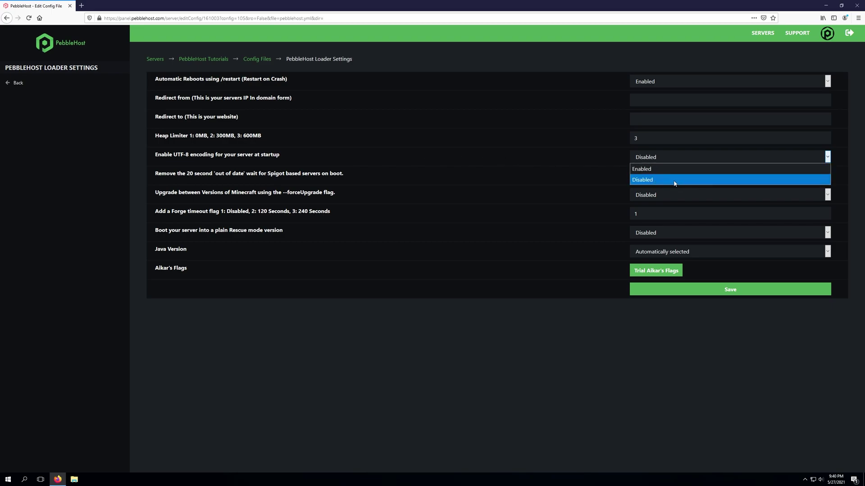
{"action": "left_click", "coordinate": [542, 153]}
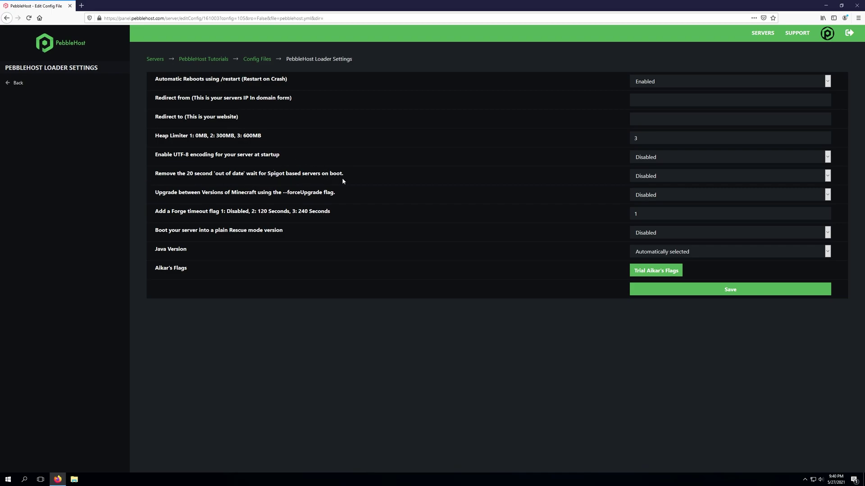
{"action": "triple_click", "coordinate": [390, 175]}
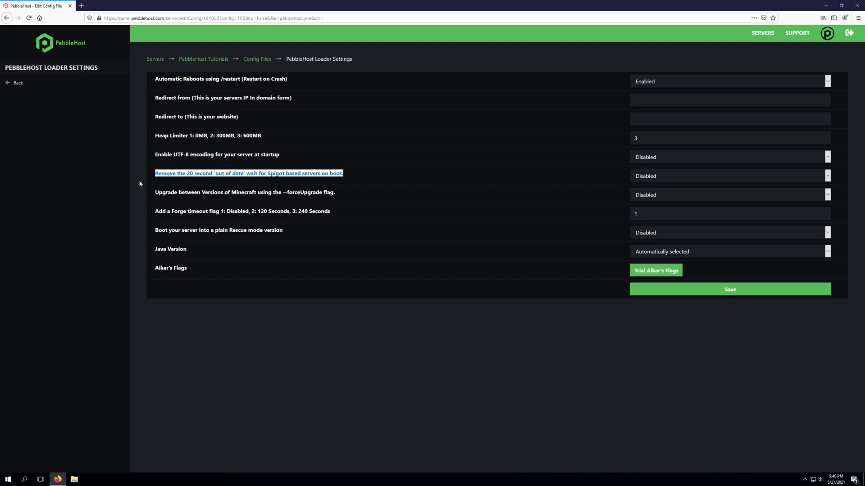
{"action": "left_click", "coordinate": [378, 175]}
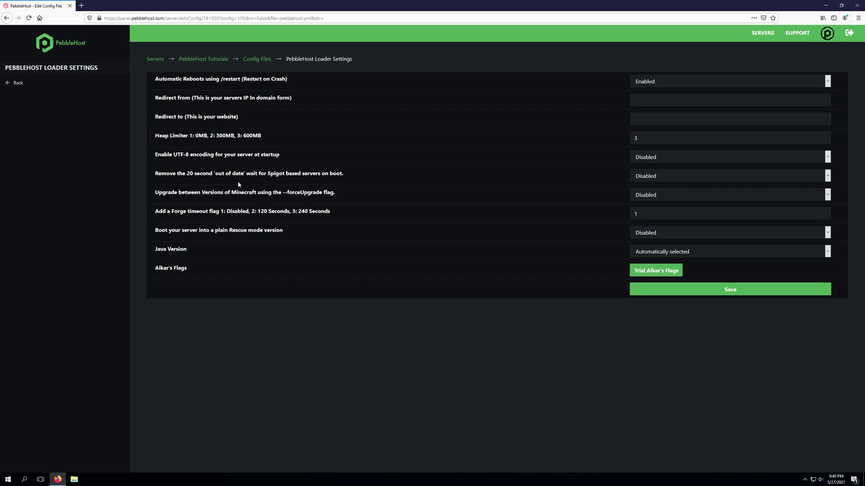
{"action": "left_click_drag", "start_coordinate": [215, 175], "coordinate": [248, 176]}
{"action": "left_click", "coordinate": [275, 183]}
Step: Review the forceUpgrade dropdown choices, leaving the option Disabled
{"action": "left_click", "coordinate": [662, 196]}
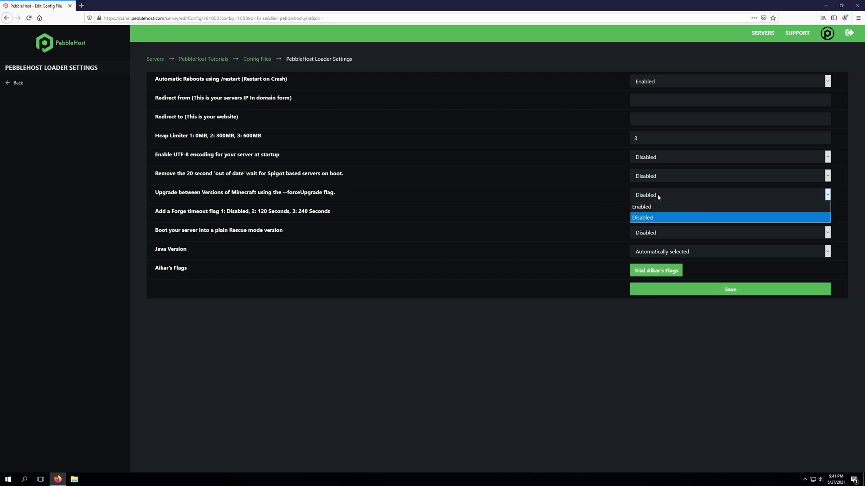
{"action": "left_click", "coordinate": [657, 197]}
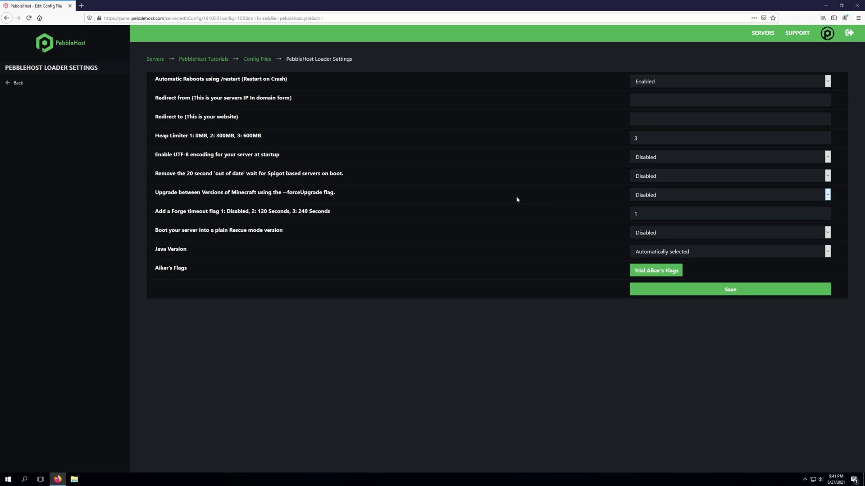
{"action": "left_click", "coordinate": [665, 197]}
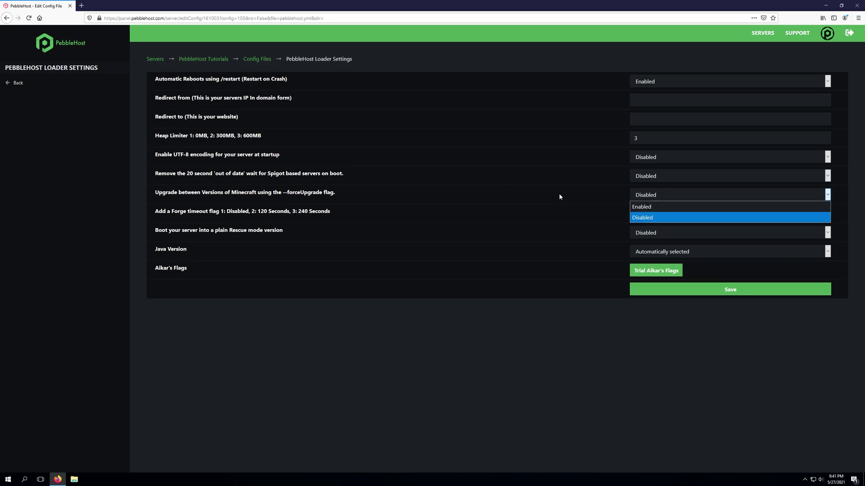
{"action": "left_click", "coordinate": [651, 194]}
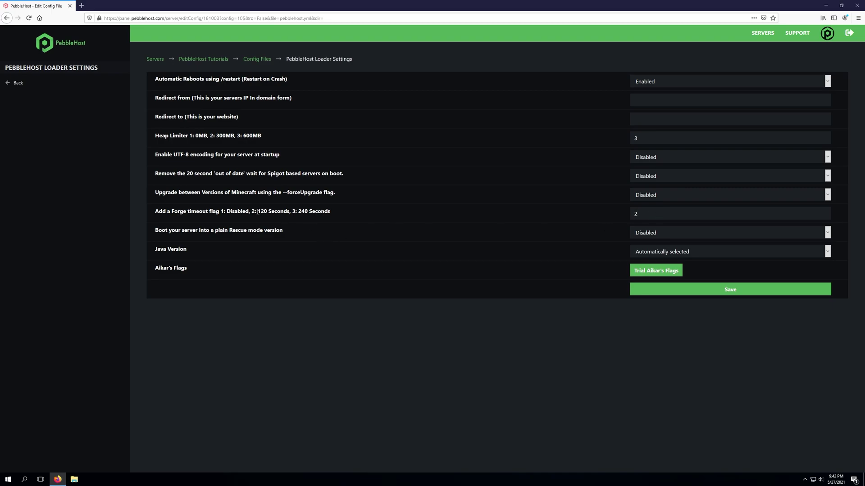
Step: Change the Forge timeout flag back to 1, disabling the timeout
{"action": "left_click_drag", "start_coordinate": [257, 212], "coordinate": [289, 212]}
{"action": "left_click", "coordinate": [367, 214]}
{"action": "key", "text": "BackSpace"}
{"action": "type", "text": "1"}
Step: Set Rescue mode to Enabled, save Loader Settings, then restart PebbleHost Tutorials from its overview
{"action": "left_click", "coordinate": [666, 231]}
{"action": "left_click", "coordinate": [662, 254]}
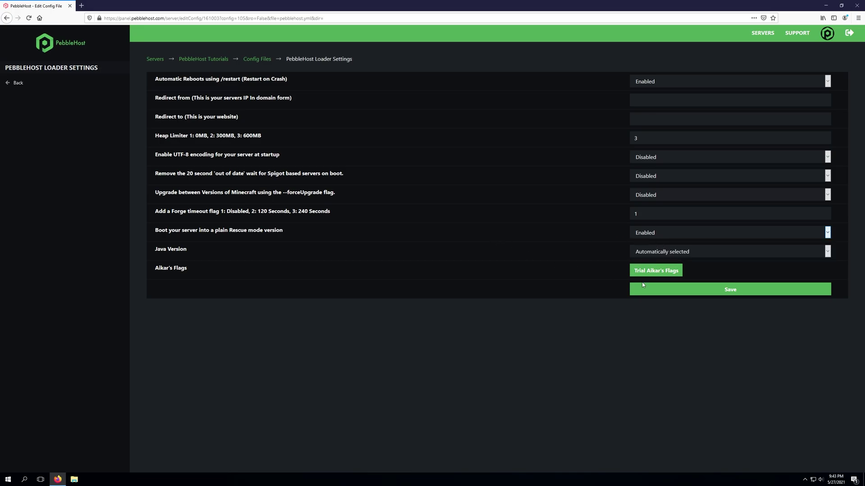
{"action": "left_click", "coordinate": [755, 295]}
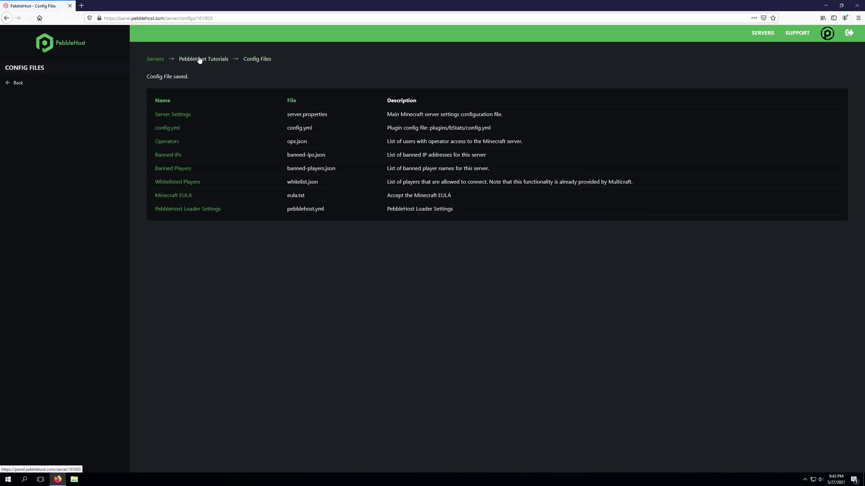
{"action": "left_click", "coordinate": [199, 60]}
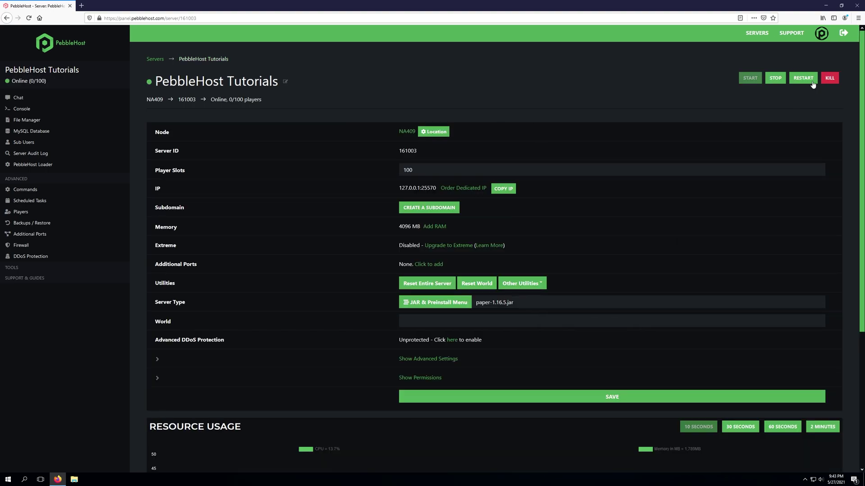
{"action": "left_click", "coordinate": [811, 81]}
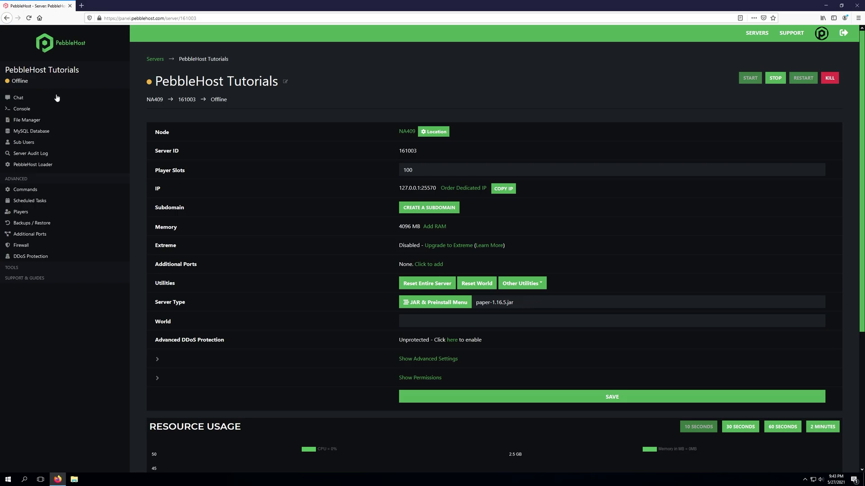
Step: Check the console log for the Rescue mode boot, then open the File Manager
{"action": "left_click", "coordinate": [37, 111]}
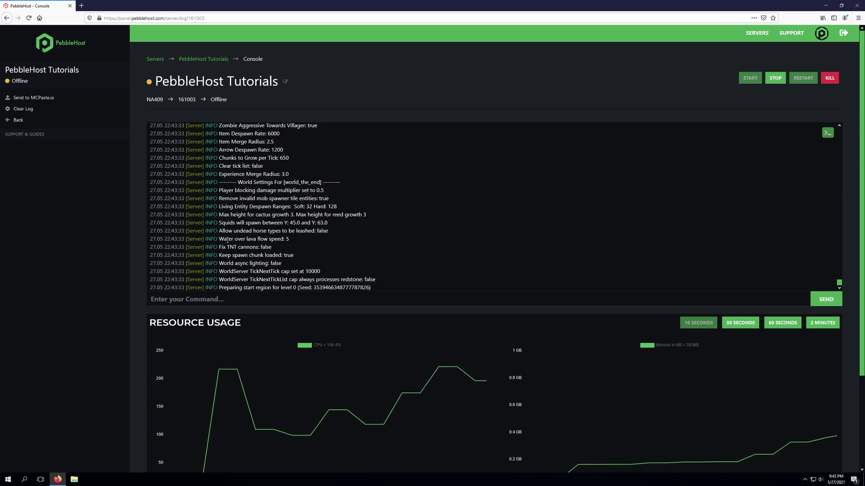
{"action": "scroll", "coordinate": [386, 251], "scroll_direction": "up", "scroll_amount": 10}
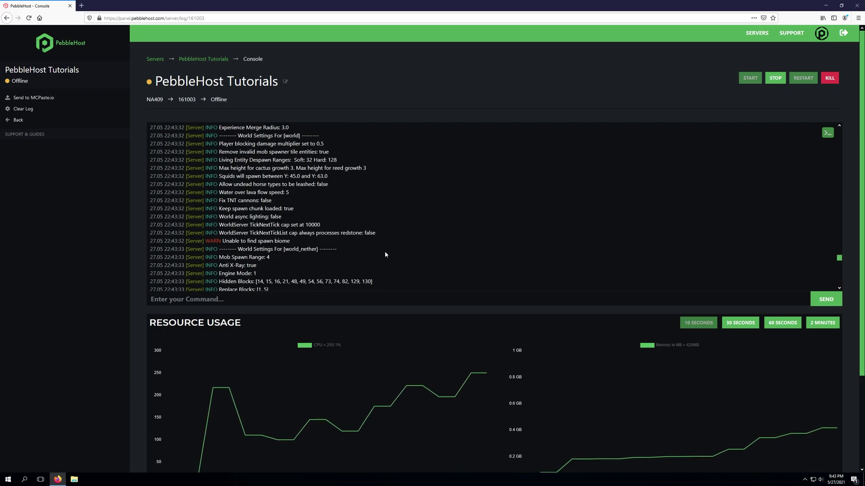
{"action": "scroll", "coordinate": [384, 255], "scroll_direction": "up", "scroll_amount": 5}
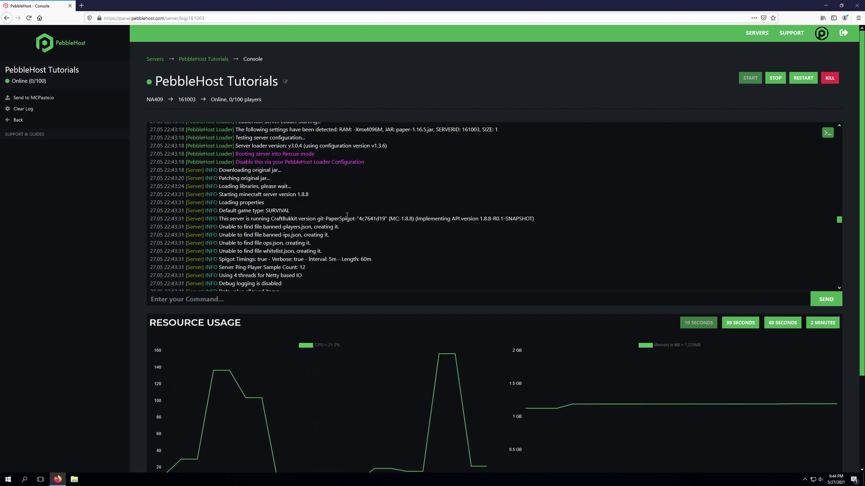
{"action": "left_click", "coordinate": [205, 59]}
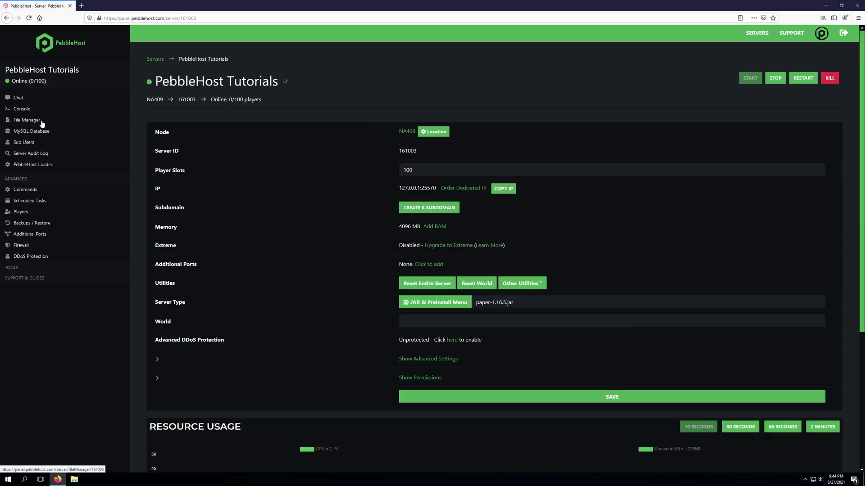
{"action": "left_click", "coordinate": [40, 120]}
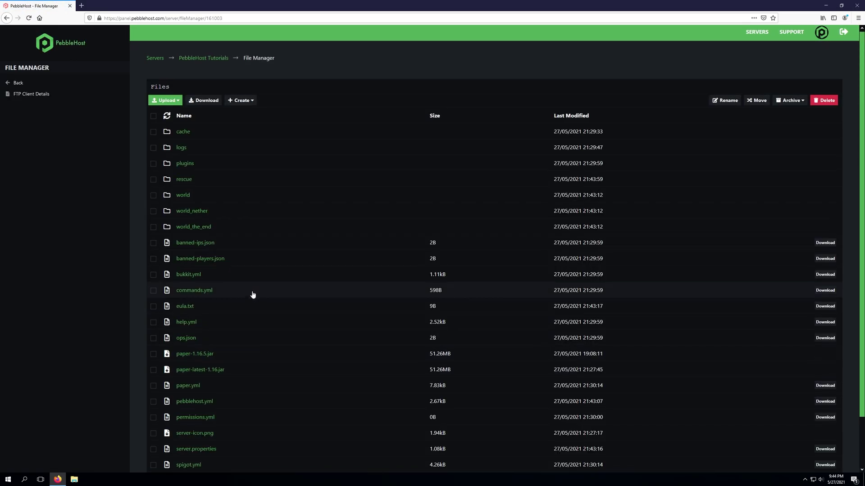
{"action": "scroll", "coordinate": [252, 295], "scroll_direction": "down", "scroll_amount": 2}
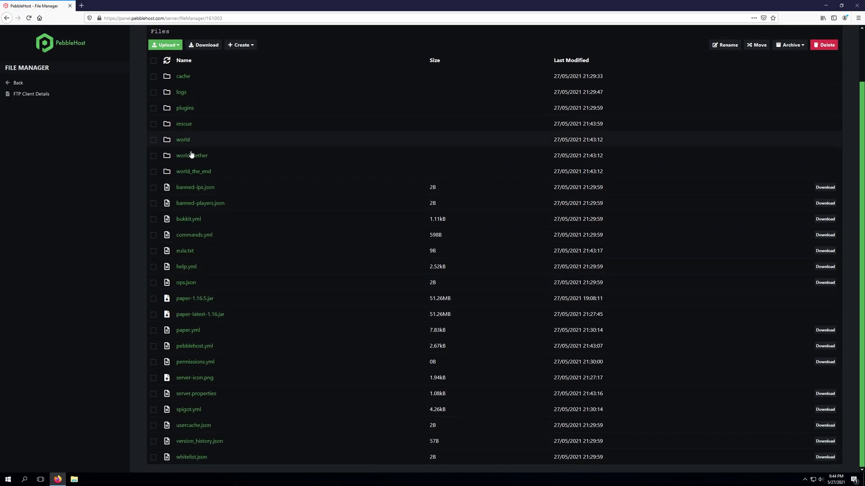
{"action": "left_click", "coordinate": [181, 125]}
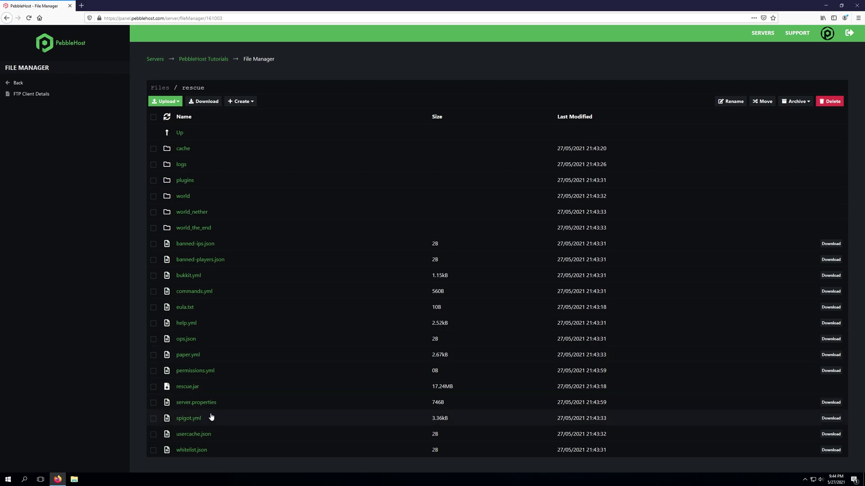
{"action": "left_click", "coordinate": [192, 389]}
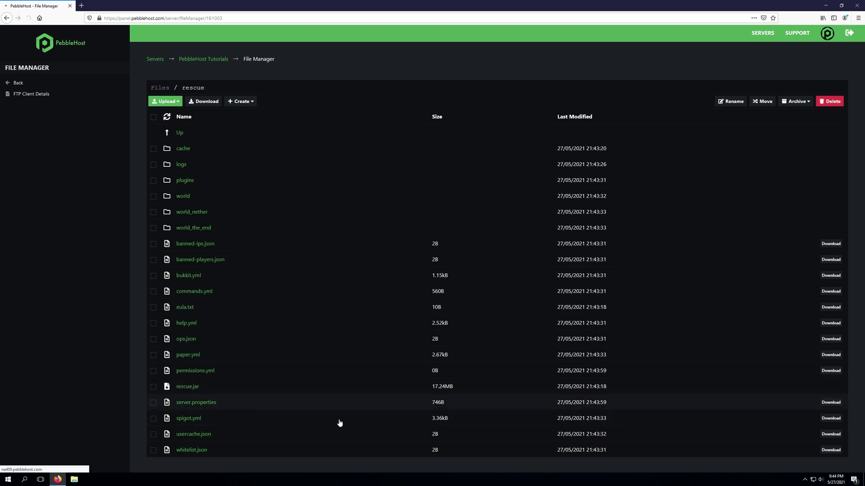
{"action": "left_click", "coordinate": [498, 209]}
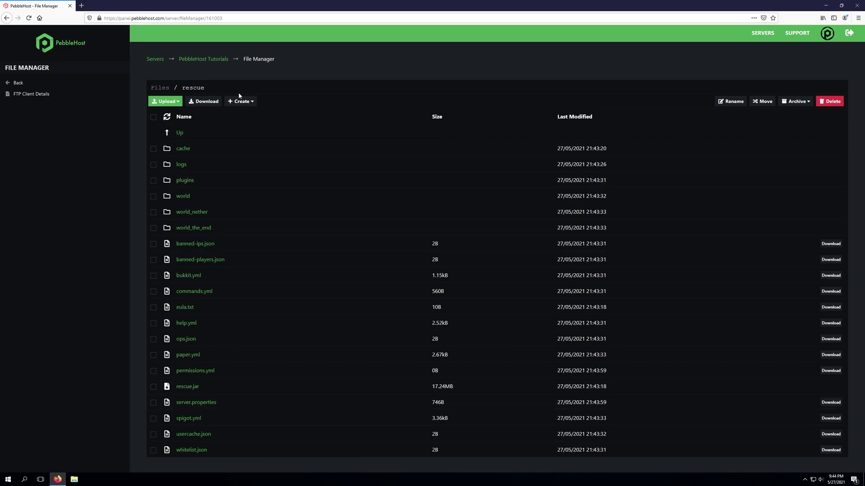
{"action": "left_click", "coordinate": [179, 133]}
{"action": "scroll", "coordinate": [234, 220], "scroll_direction": "down", "scroll_amount": 1}
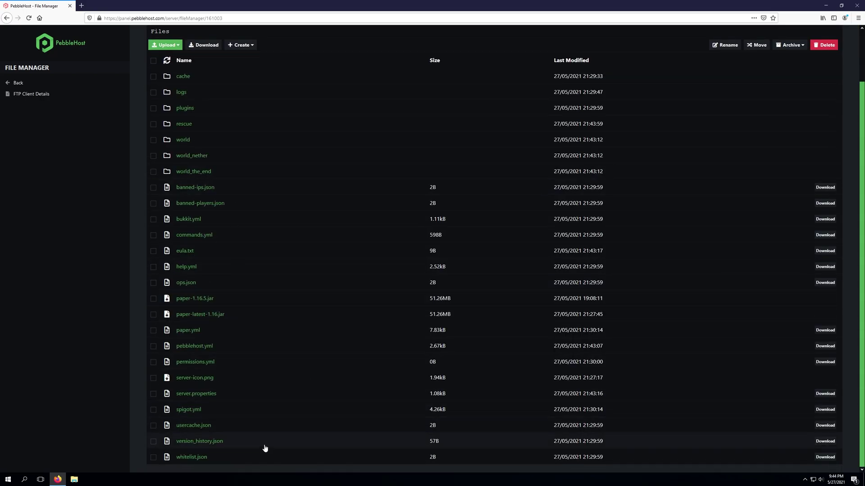
{"action": "scroll", "coordinate": [243, 253], "scroll_direction": "up", "scroll_amount": 1}
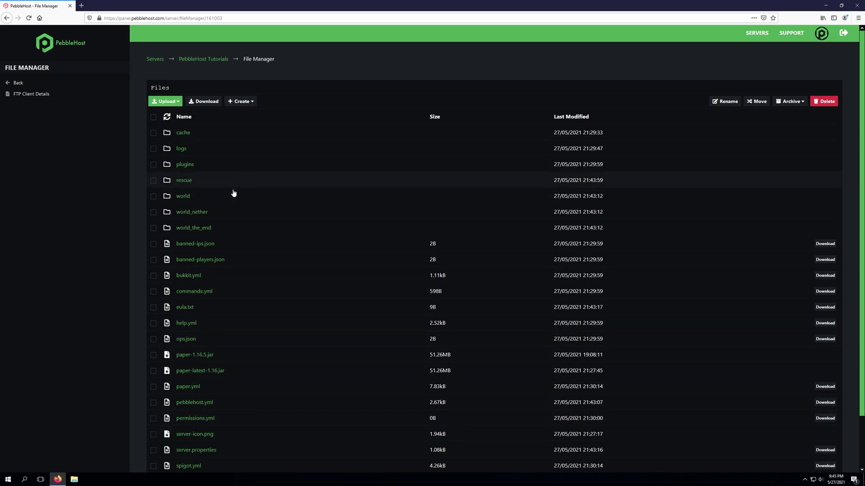
{"action": "left_click", "coordinate": [207, 180]}
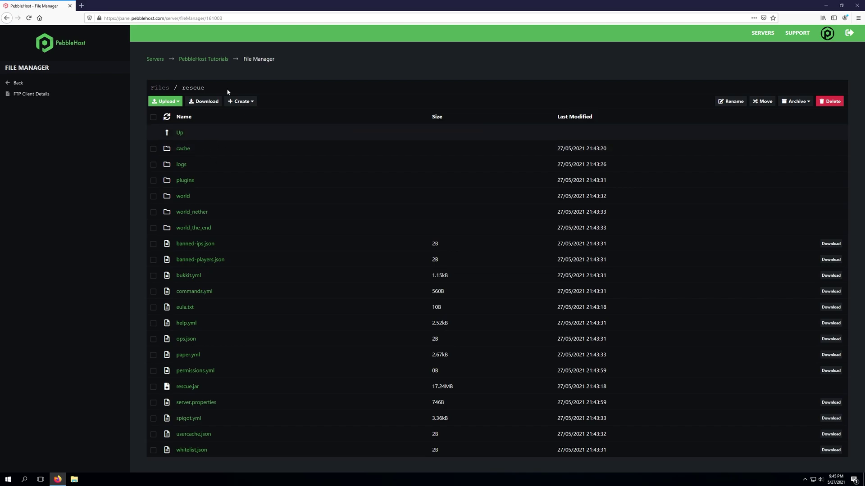
{"action": "left_click", "coordinate": [160, 88]}
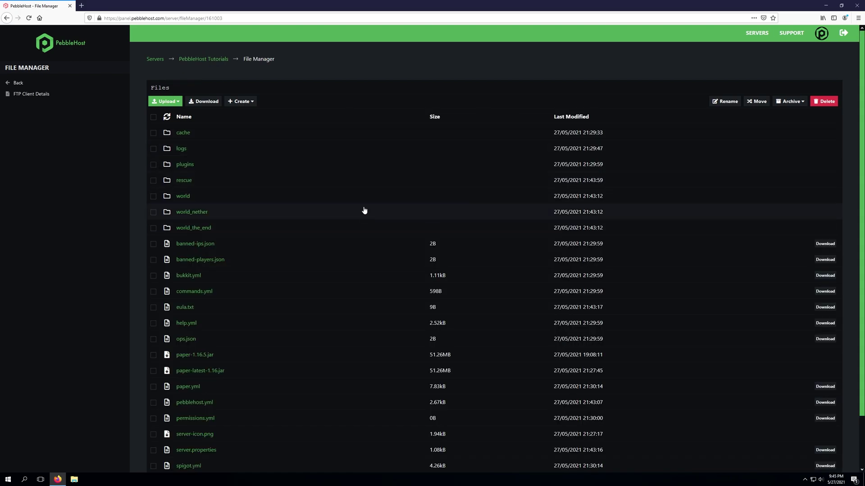
Step: In Loader Settings, keep Java version on automatic selection and highlight the Aikar's Flags setting
{"action": "left_click", "coordinate": [210, 59]}
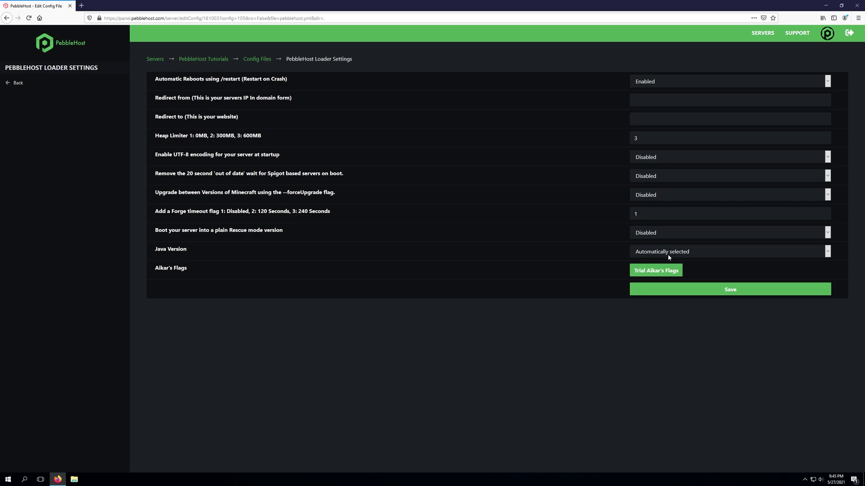
{"action": "left_click", "coordinate": [714, 253]}
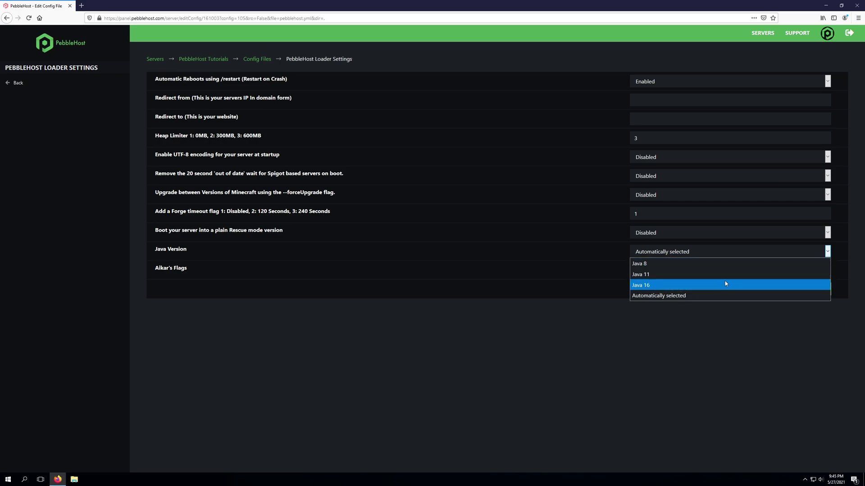
{"action": "left_click", "coordinate": [202, 280]}
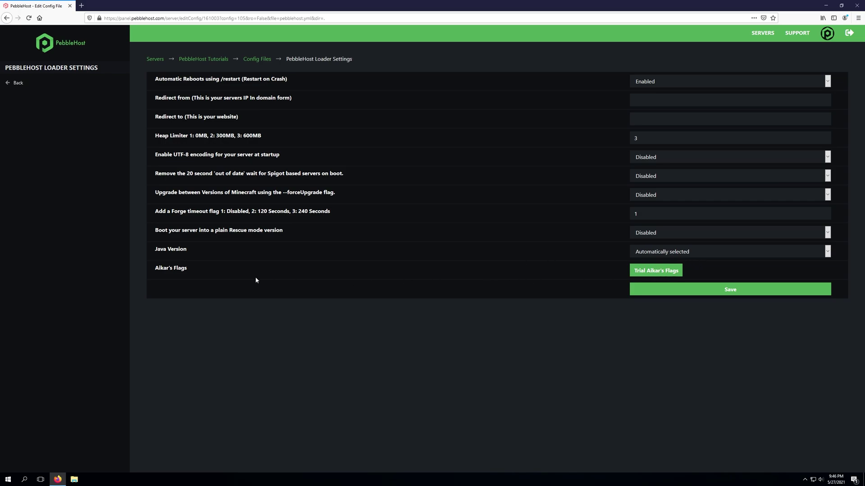
{"action": "left_click_drag", "start_coordinate": [383, 279], "coordinate": [230, 278]}
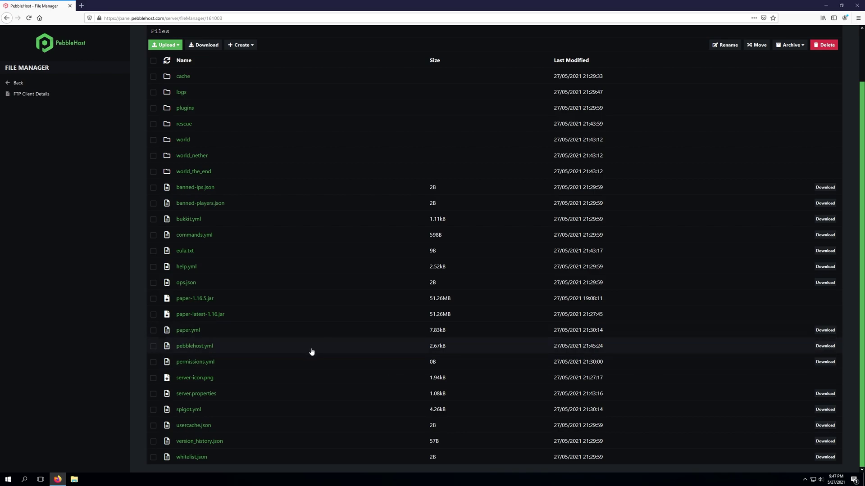
Step: Open pebblehost.yml and scroll through auto-reboot=true, heaplimited=3, forgetimeout=1 and rescue=false
{"action": "left_click", "coordinate": [196, 347]}
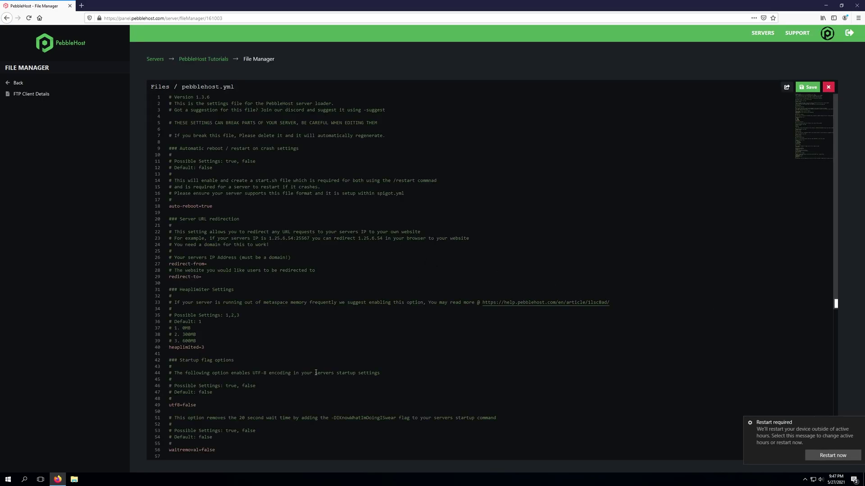
{"action": "scroll", "coordinate": [389, 350], "scroll_direction": "down", "scroll_amount": 10}
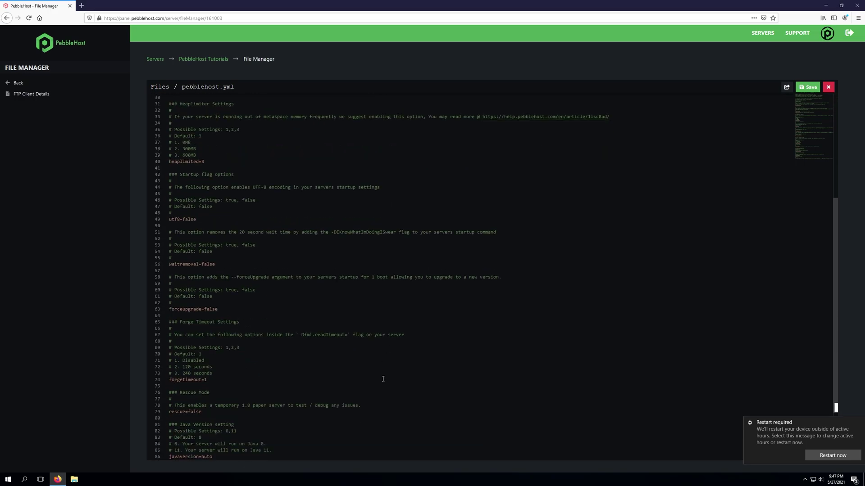
{"action": "scroll", "coordinate": [417, 452], "scroll_direction": "up", "scroll_amount": 10}
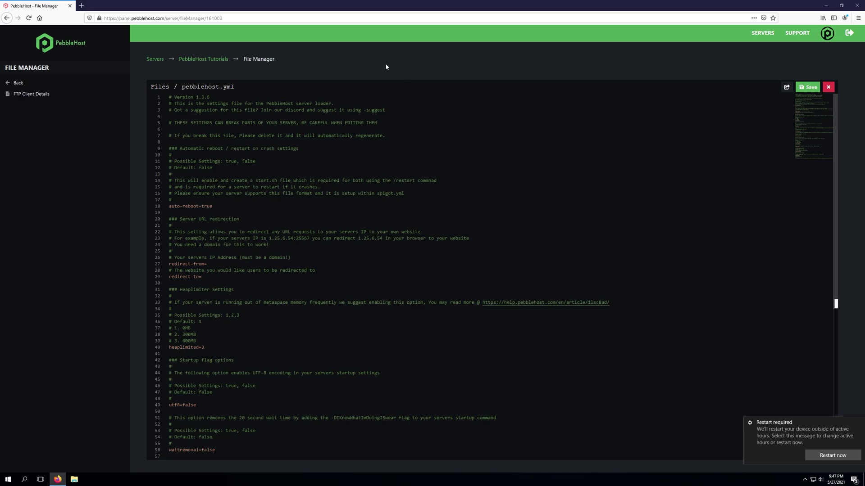
{"action": "scroll", "coordinate": [440, 264], "scroll_direction": "down", "scroll_amount": 10}
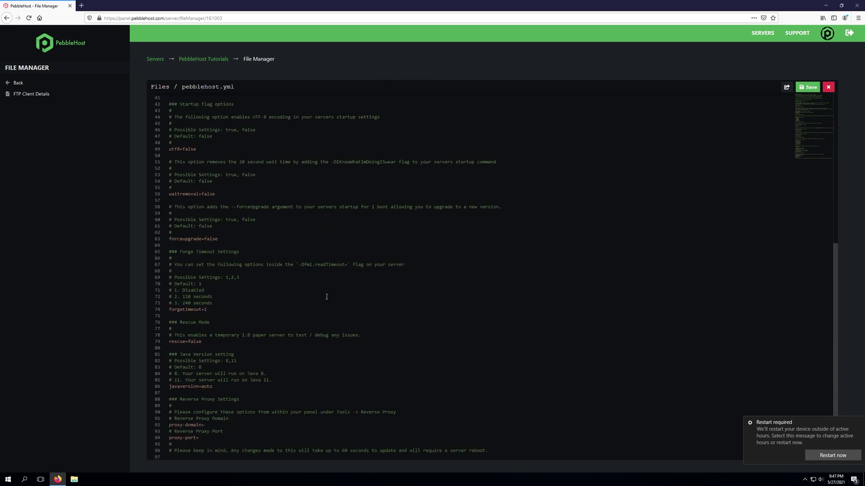
{"action": "scroll", "coordinate": [327, 297], "scroll_direction": "up", "scroll_amount": 10}
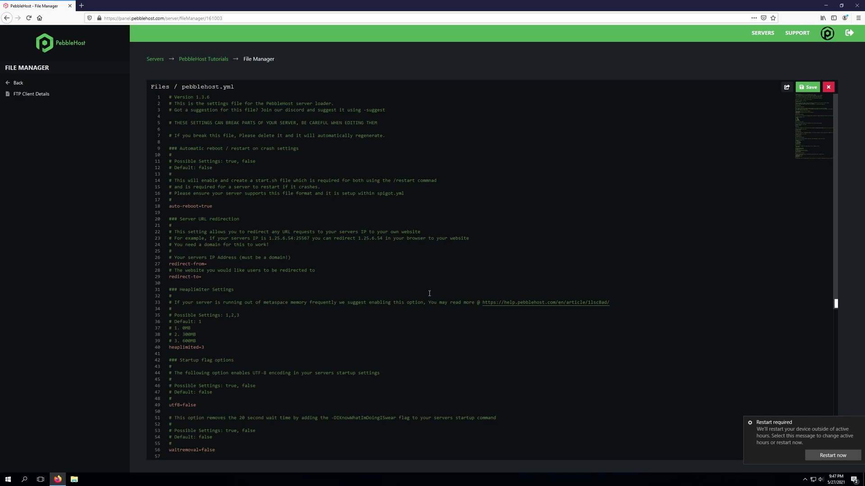
Step: Close the file editor via the PebbleHost Tutorials breadcrumb to show the server overview
{"action": "left_click", "coordinate": [203, 59]}
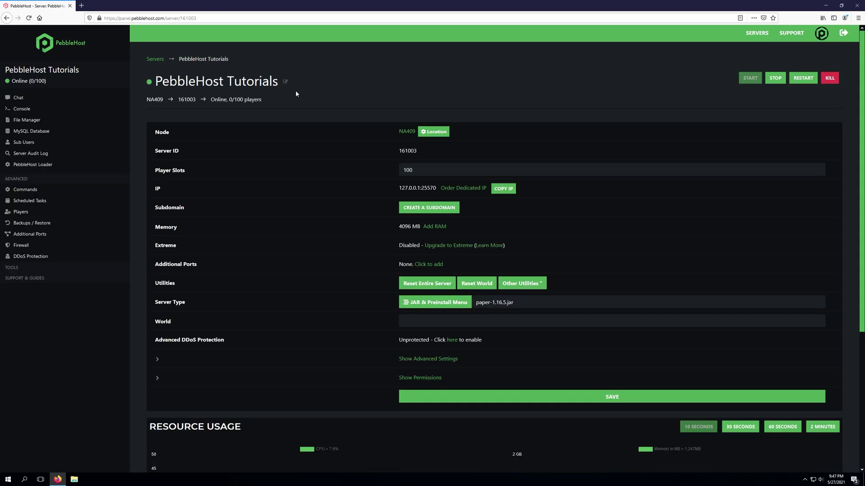